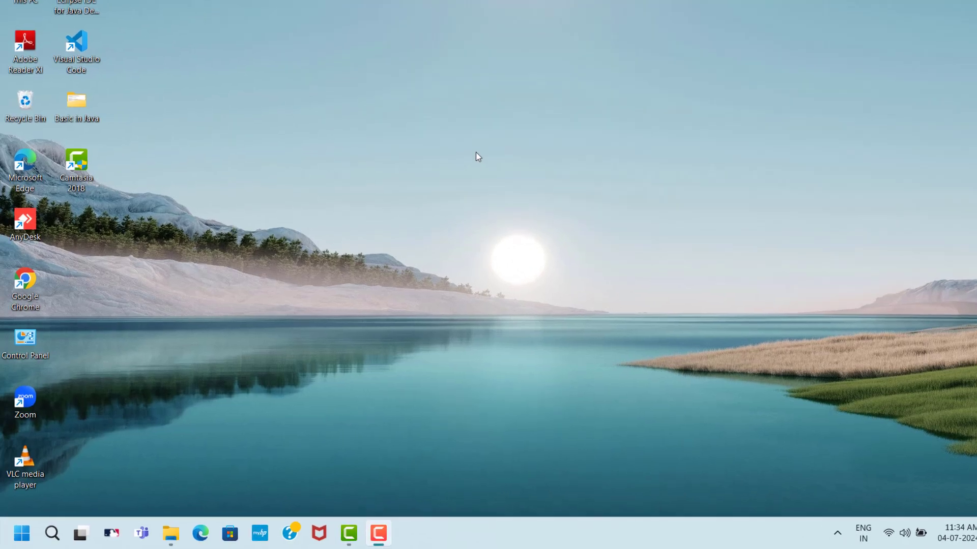
Open the Roaming application data folder by running %appdata%.
{"action": "key", "text": "super+r"}
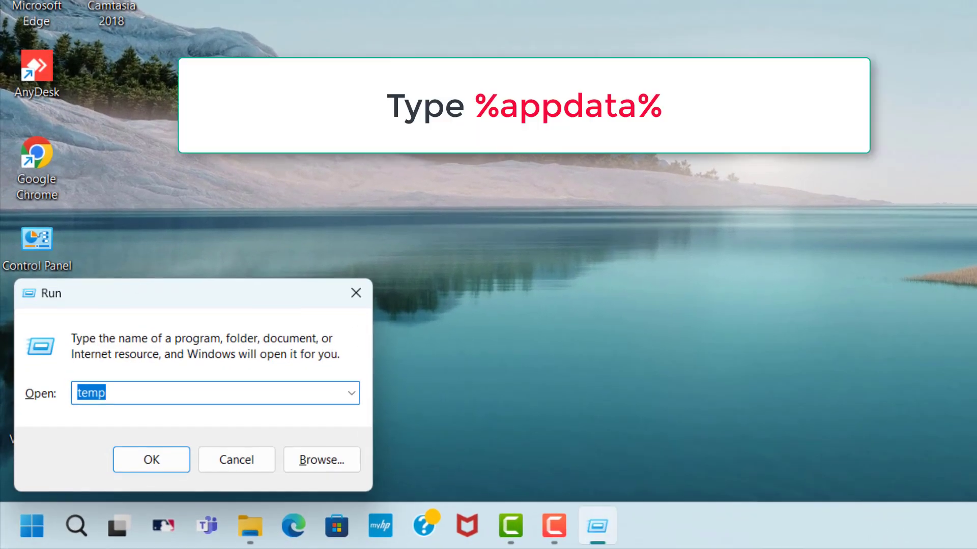
{"action": "type", "text": "%app"}
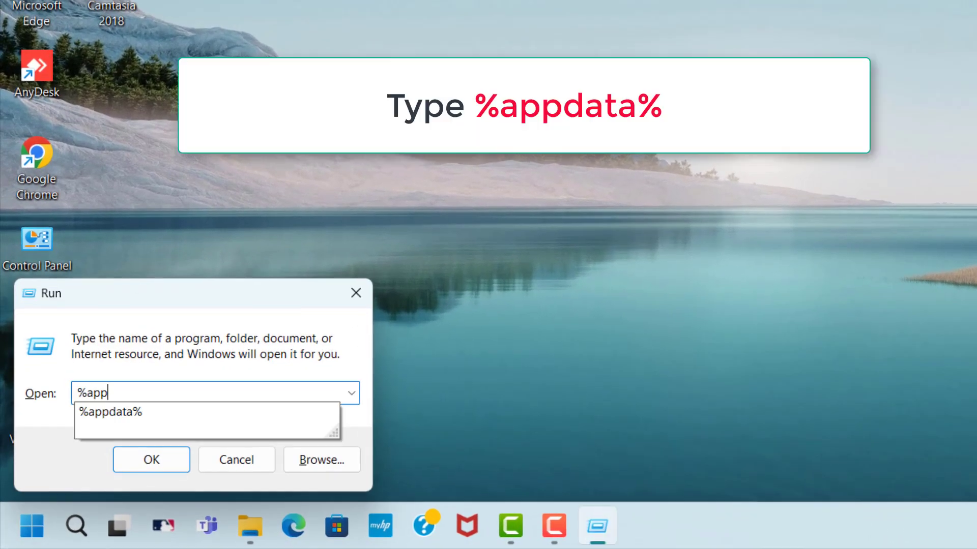
{"action": "type", "text": "data%"}
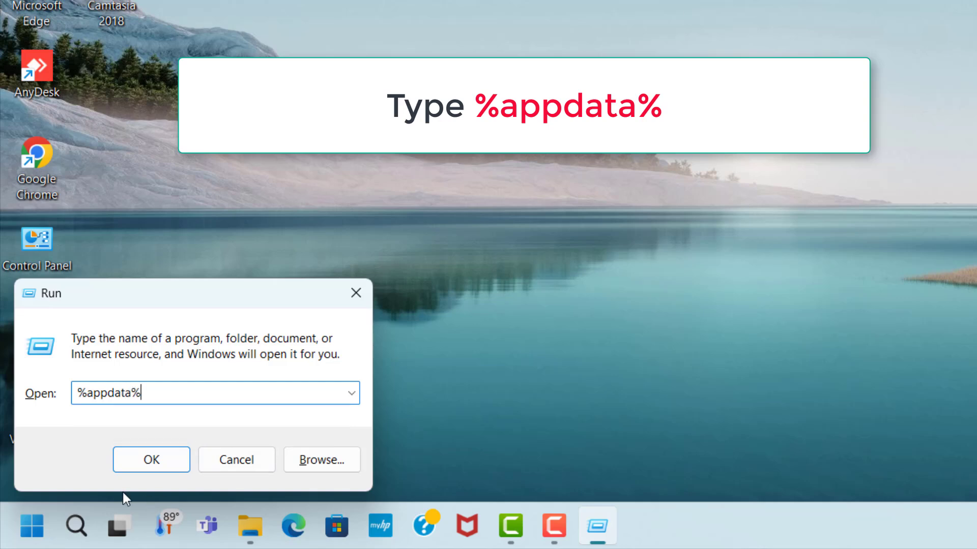
{"action": "left_click", "coordinate": [171, 462]}
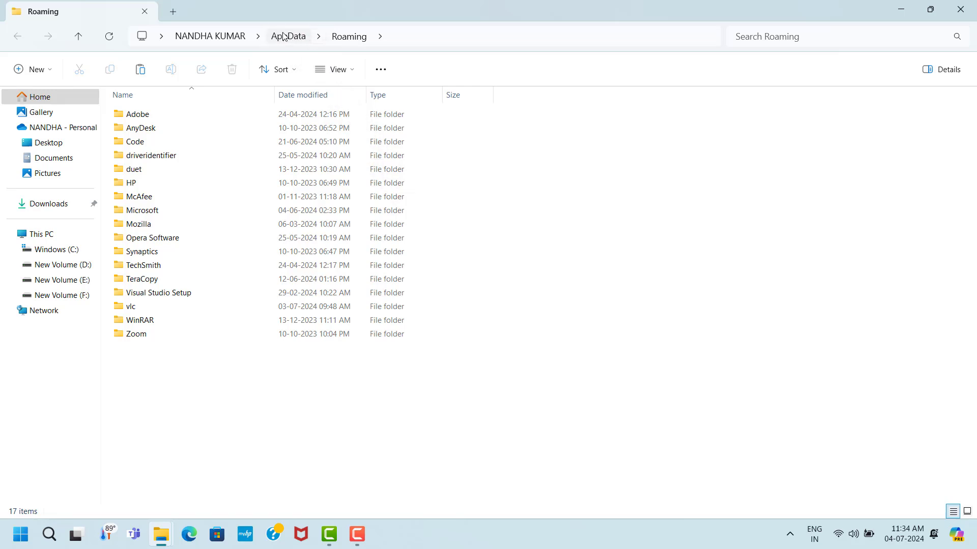
Go up to the AppData folder and open the Temp folder inside Local.
{"action": "left_click", "coordinate": [298, 40]}
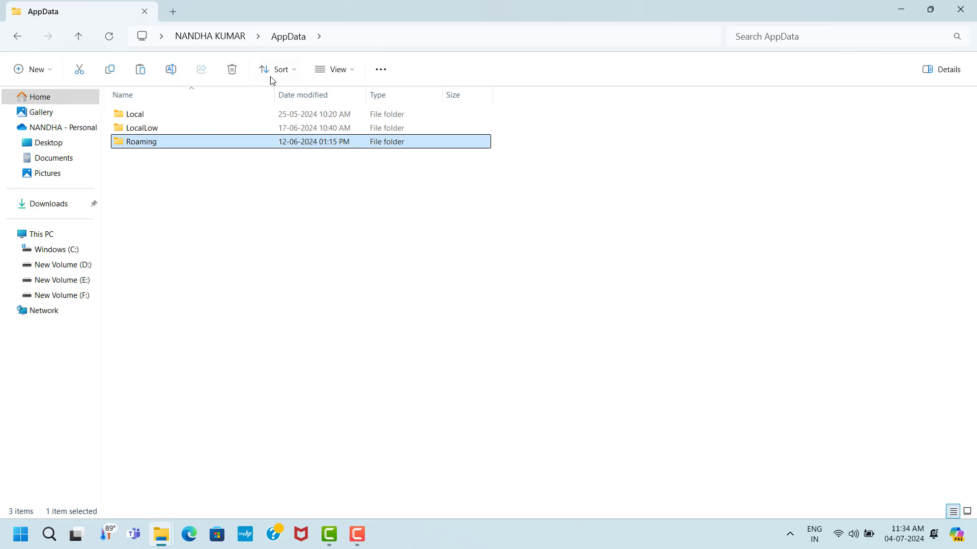
{"action": "left_click", "coordinate": [135, 116]}
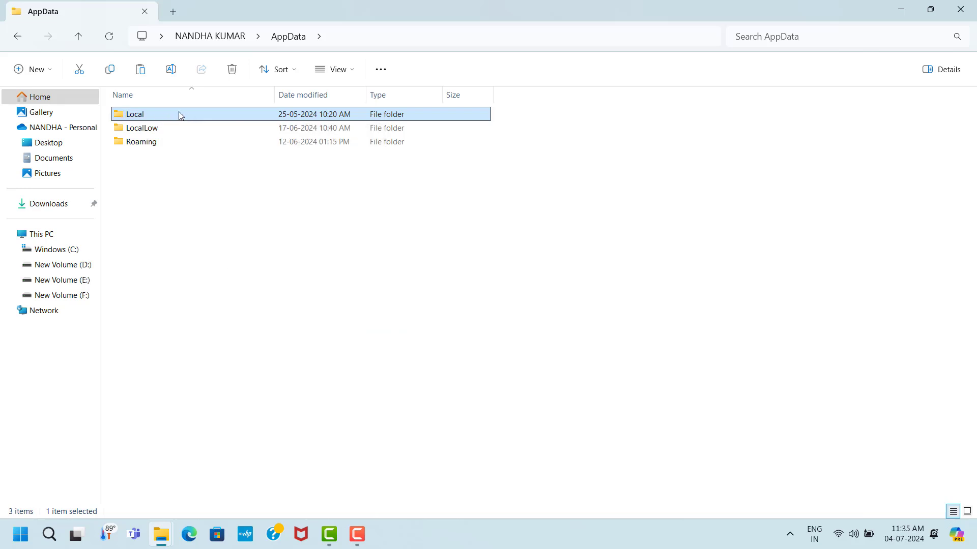
{"action": "double_click", "coordinate": [179, 116]}
{"action": "left_click", "coordinate": [120, 447]}
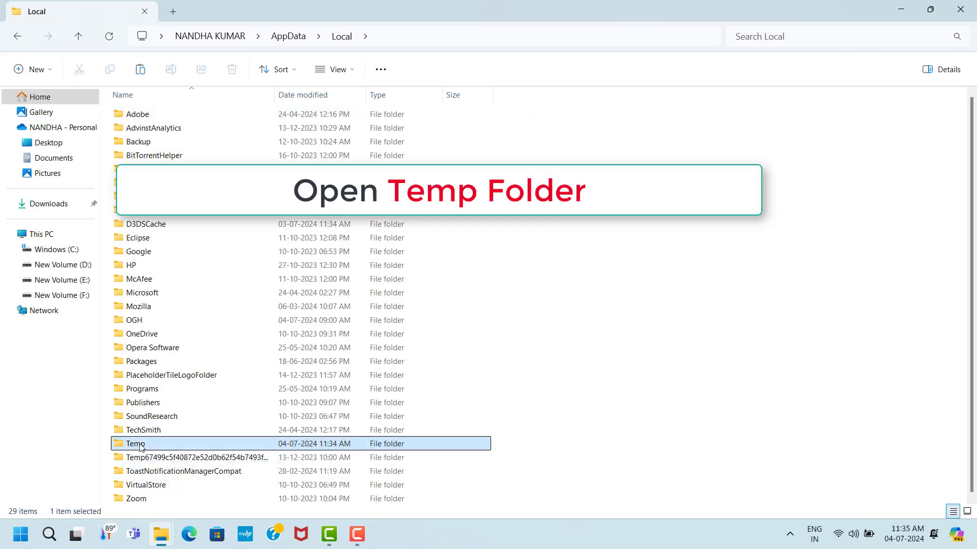
{"action": "double_click", "coordinate": [176, 451]}
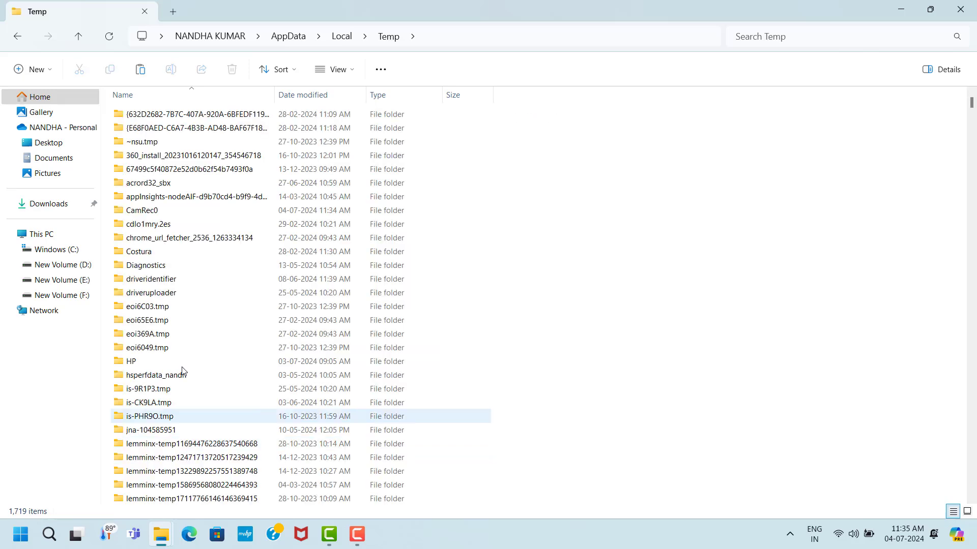
Select all files and folders in the AppData Local Temp folder and delete them.
{"action": "left_click", "coordinate": [220, 127]}
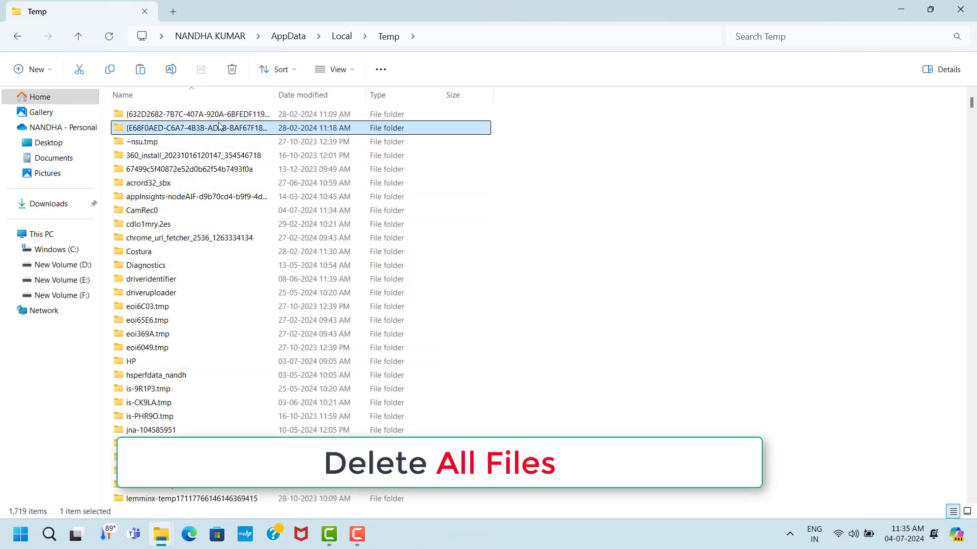
{"action": "key", "text": "ctrl+a"}
{"action": "right_click", "coordinate": [220, 128]}
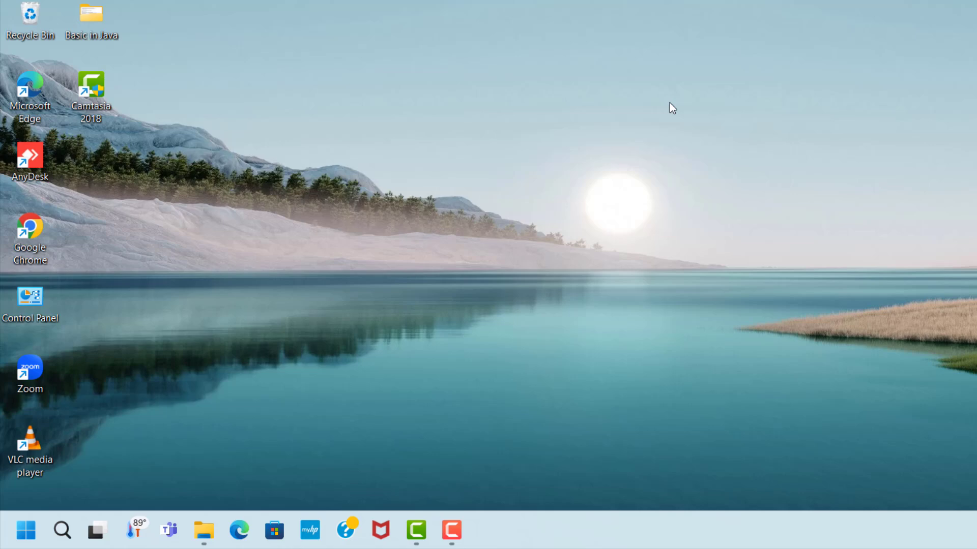
Open the Windows Temp folder by running temp.
{"action": "key", "text": "super+r"}
{"action": "type", "text": "t"}
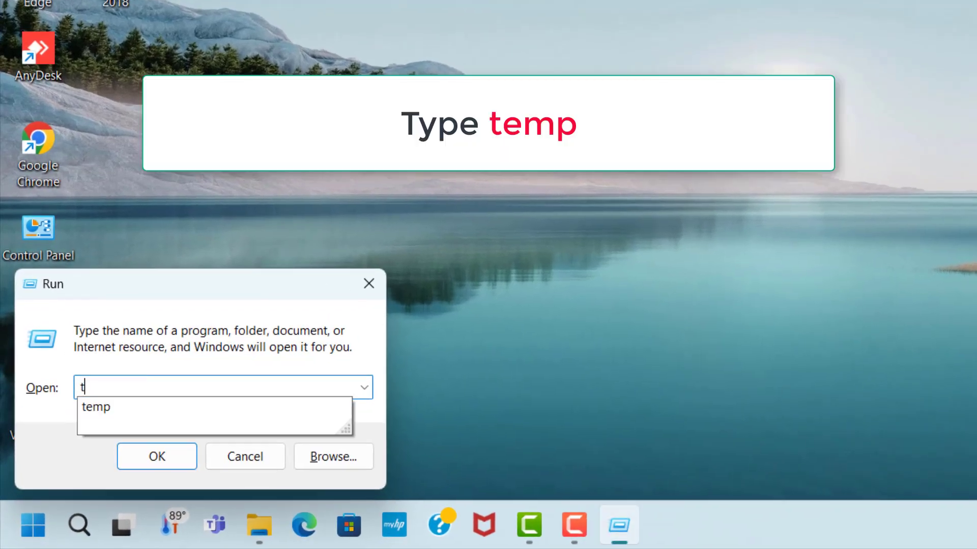
{"action": "type", "text": "emp"}
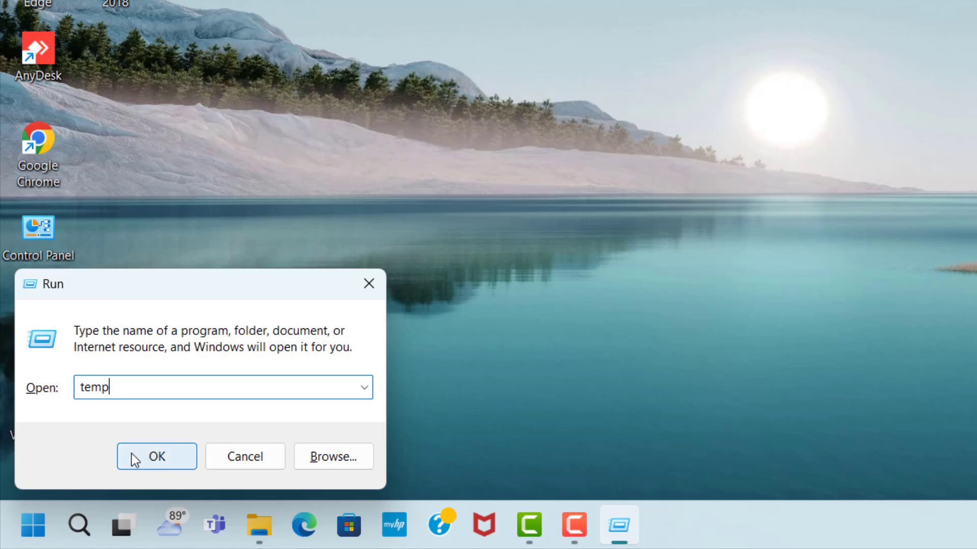
{"action": "left_click", "coordinate": [173, 462]}
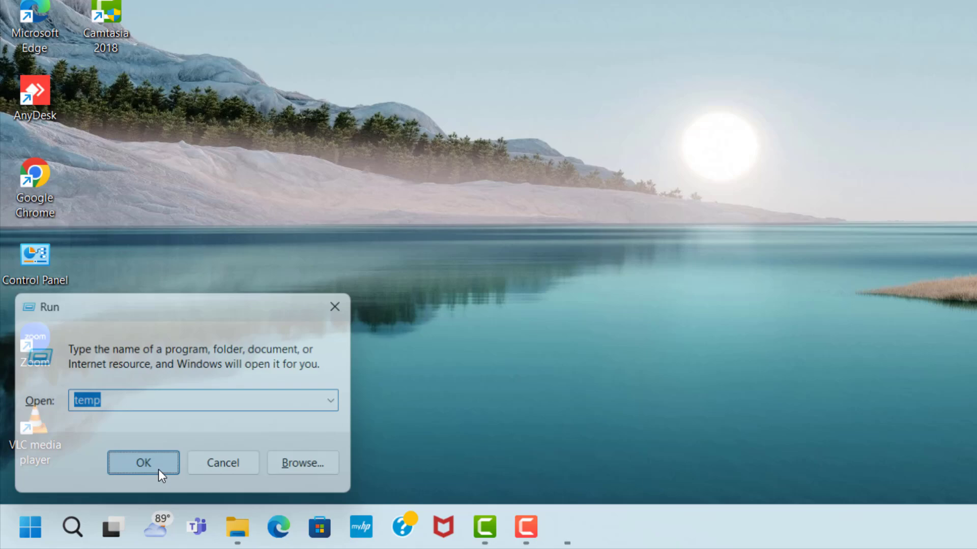
Select everything in the Temp folder under C:\Windows and delete it.
{"action": "left_click", "coordinate": [258, 117]}
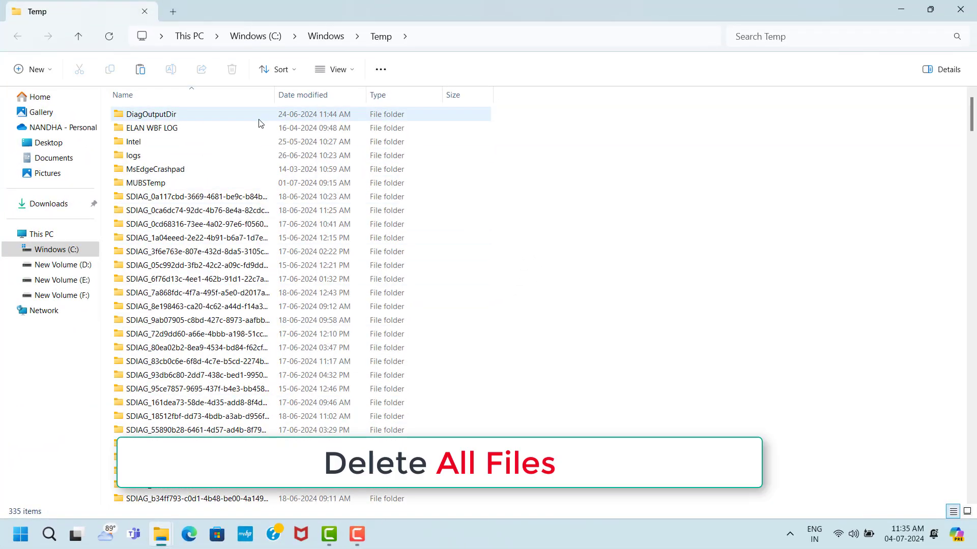
{"action": "key", "text": "ctrl+a"}
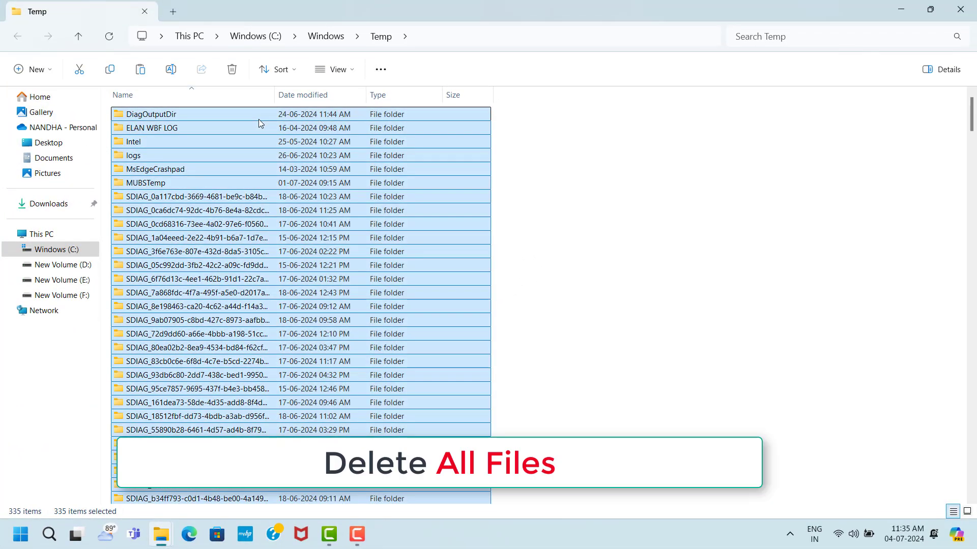
{"action": "right_click", "coordinate": [258, 120]}
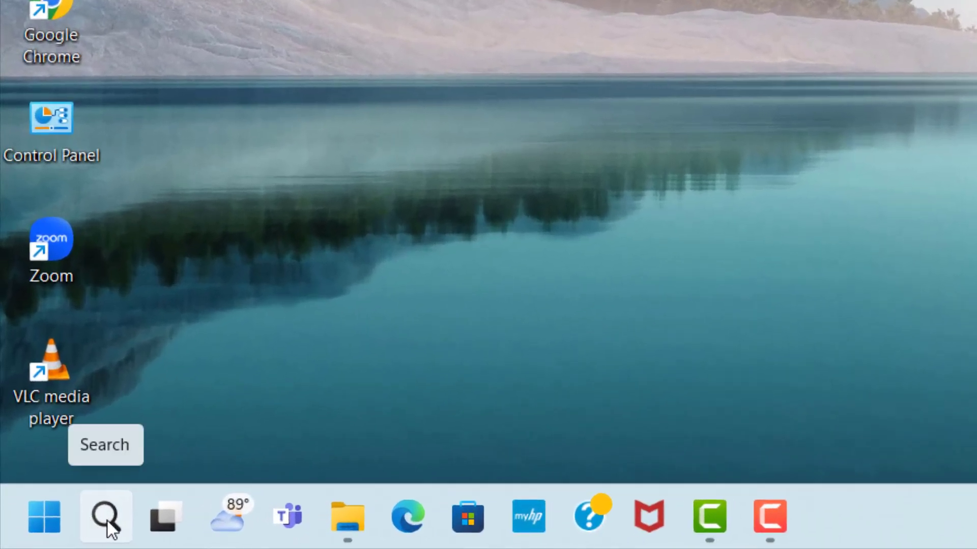
Search Windows for the Check for updates setting, open Windows Update and start a check for updates.
{"action": "left_click", "coordinate": [105, 517]}
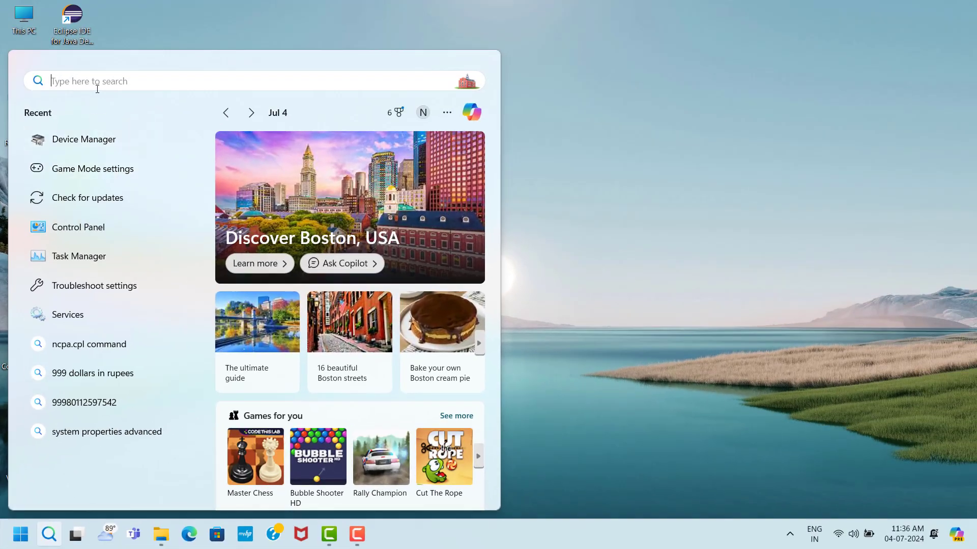
{"action": "type", "text": "che"}
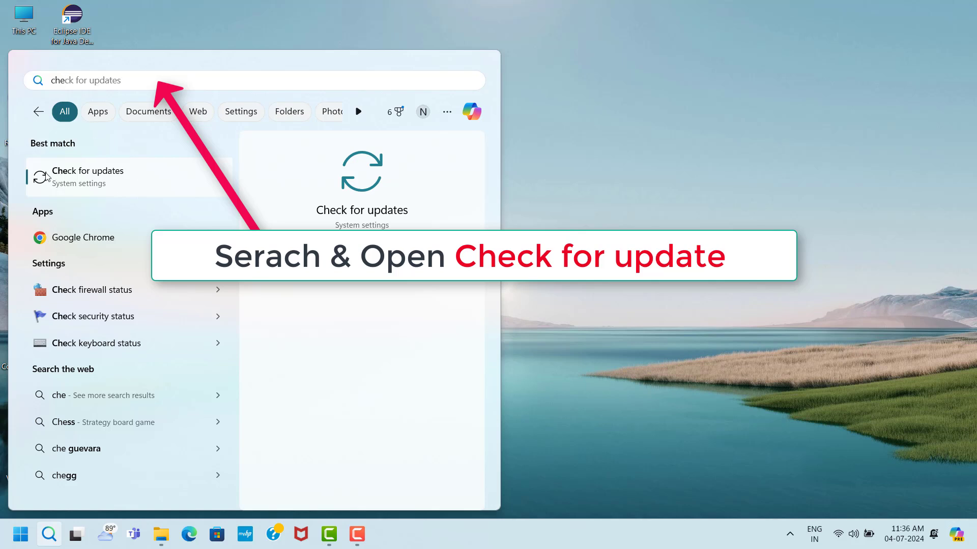
{"action": "left_click", "coordinate": [144, 189]}
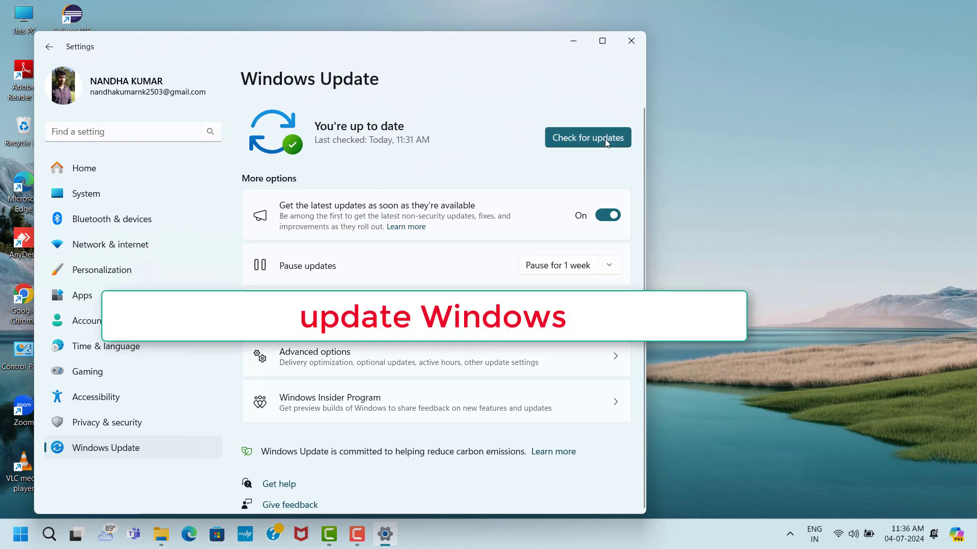
{"action": "left_click", "coordinate": [606, 141]}
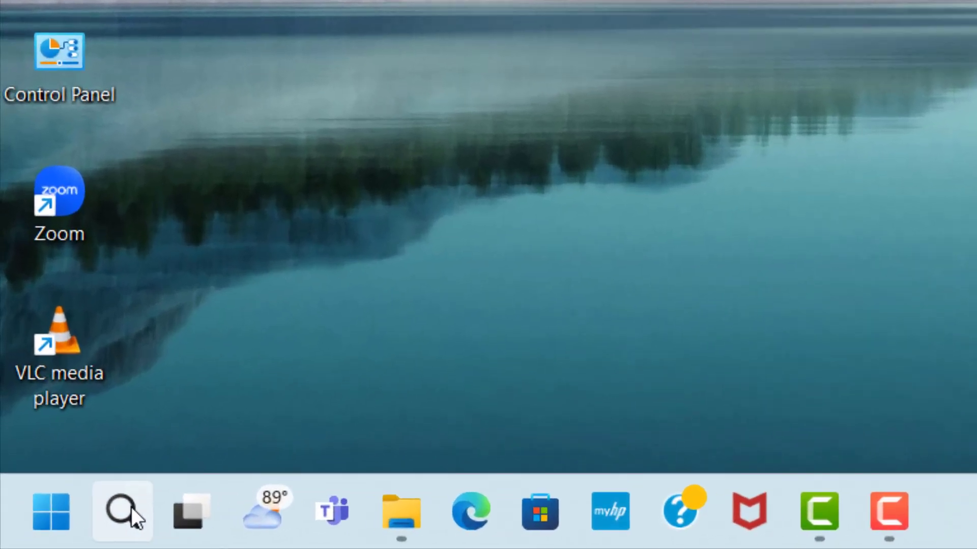
Search Windows for the Game Mode settings, open them and turn on Game Mode.
{"action": "left_click", "coordinate": [131, 509]}
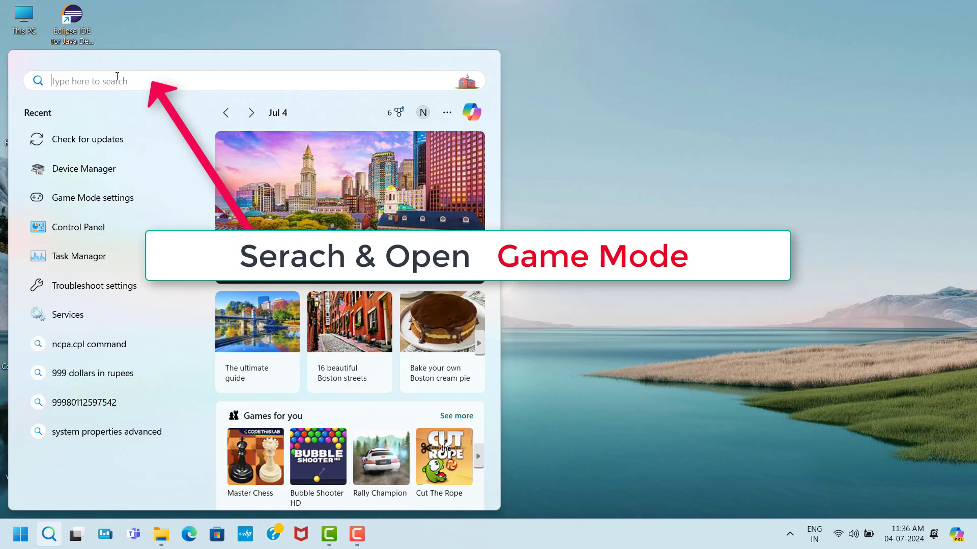
{"action": "type", "text": "gam"}
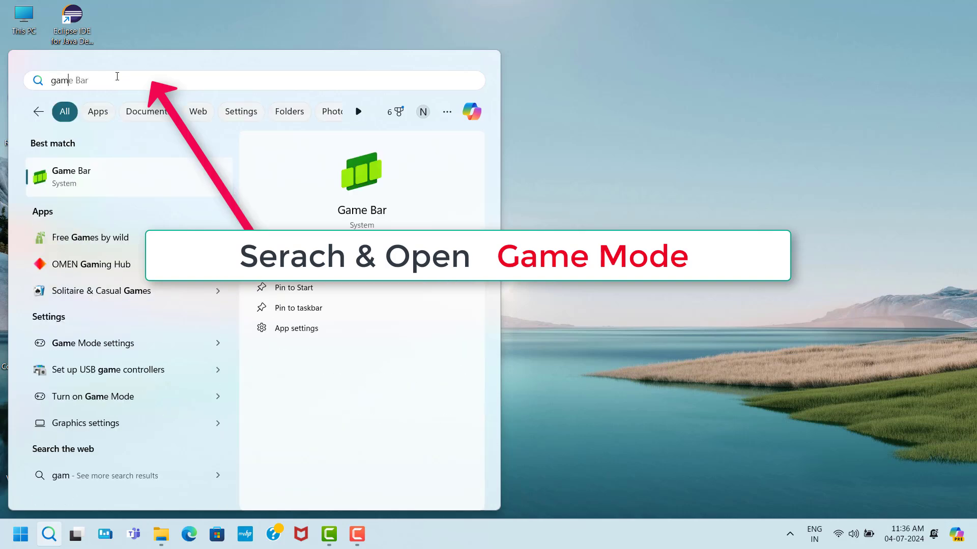
{"action": "type", "text": "e m"}
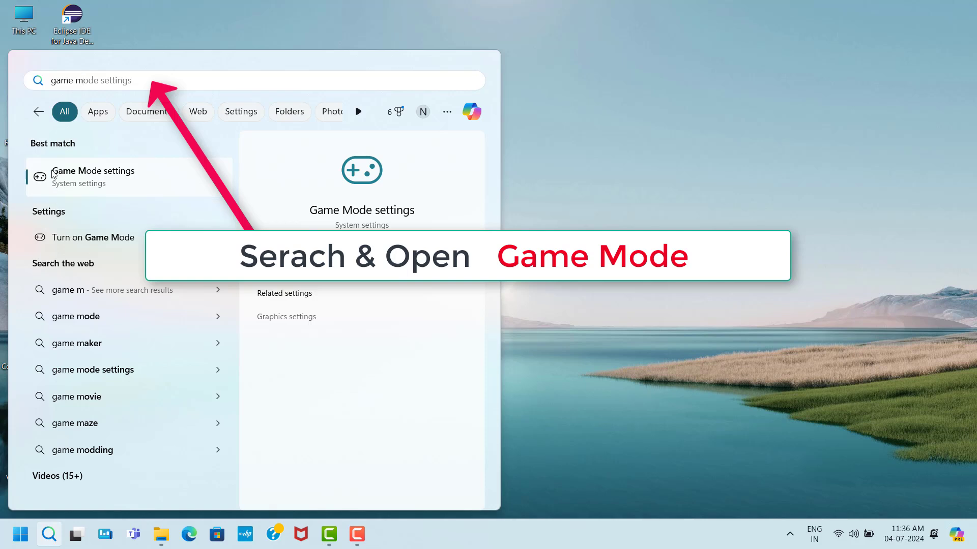
{"action": "left_click", "coordinate": [122, 181]}
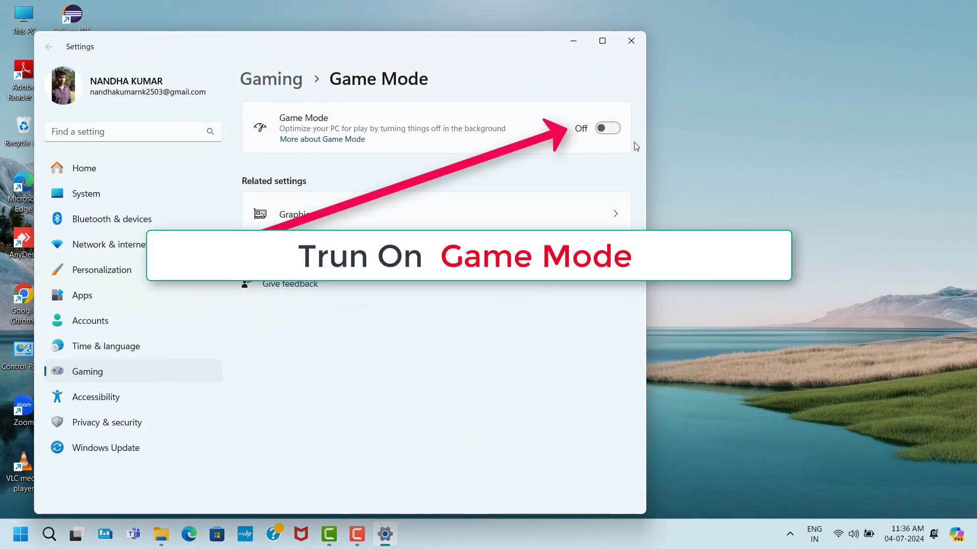
{"action": "left_click", "coordinate": [608, 128]}
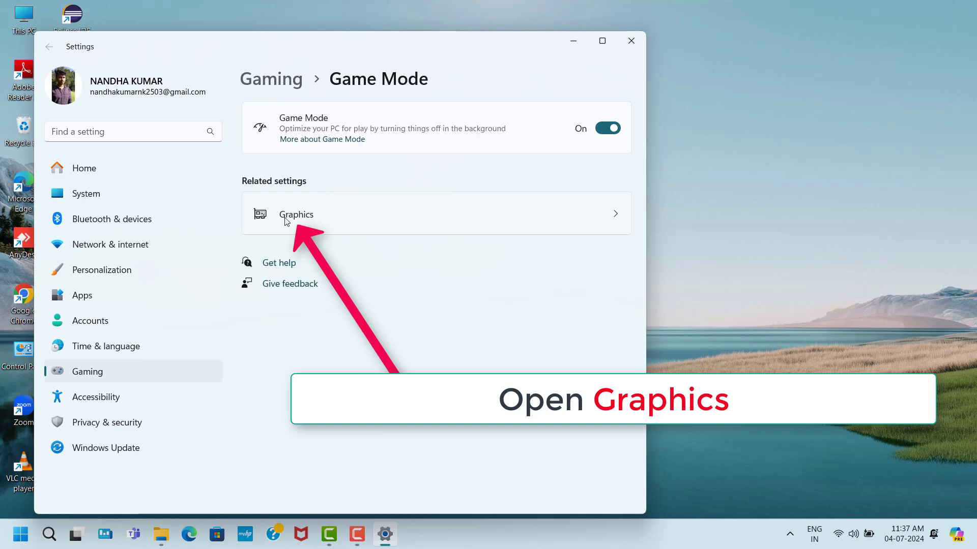
Turn on Optimizations for windowed games in the default graphics settings, and close Settings.
{"action": "left_click", "coordinate": [454, 220]}
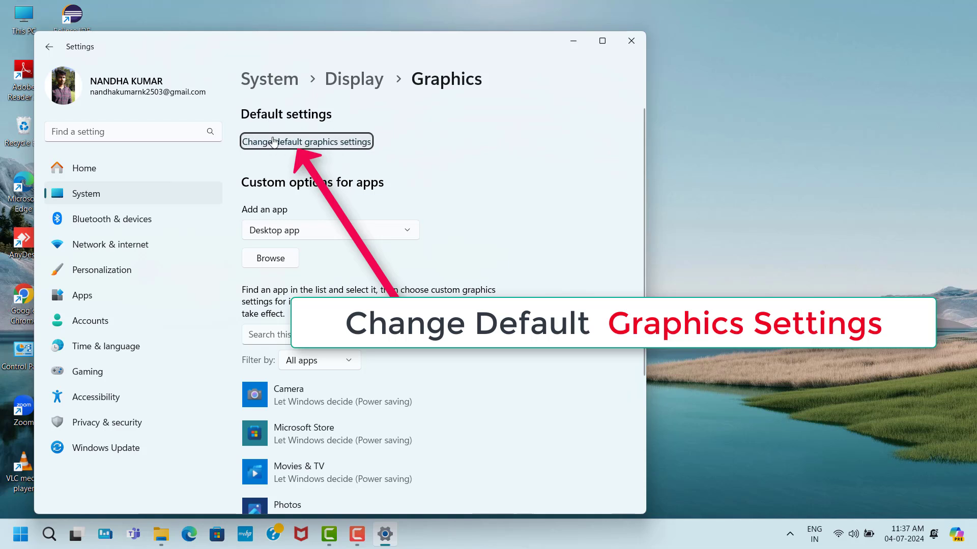
{"action": "left_click", "coordinate": [278, 142]}
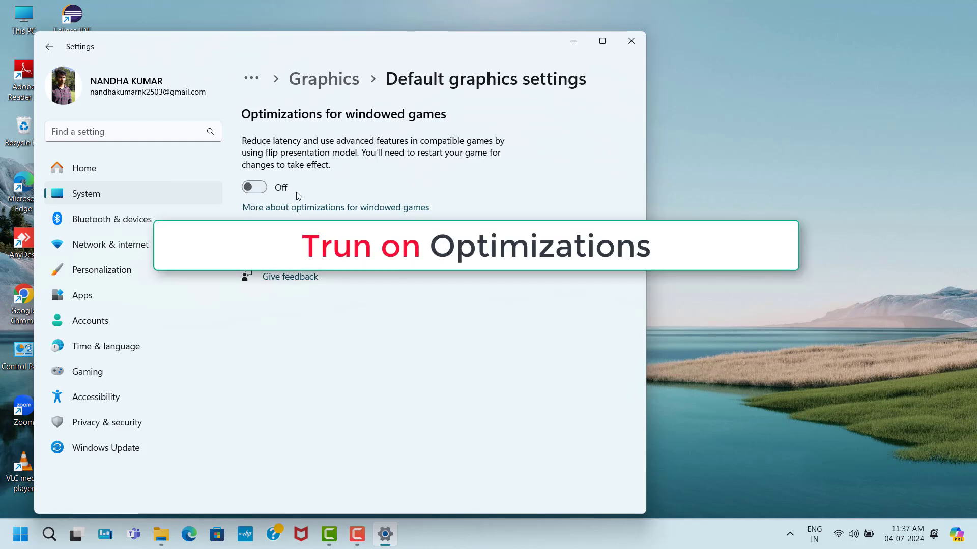
{"action": "left_click", "coordinate": [262, 187]}
{"action": "left_click", "coordinate": [630, 42]}
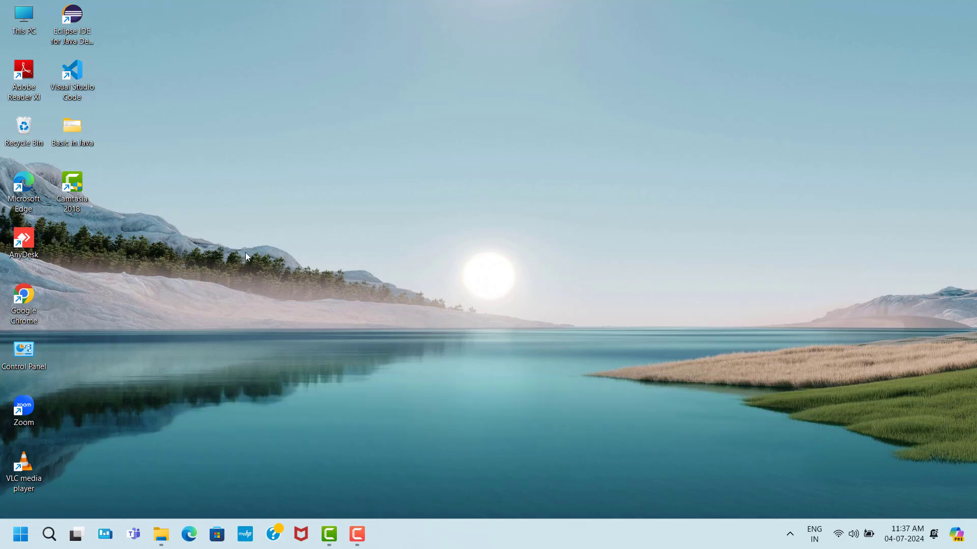
In Google Chrome, search for directx setup and open Microsoft's DirectX End-User Runtime Web Installer page.
{"action": "double_click", "coordinate": [31, 300]}
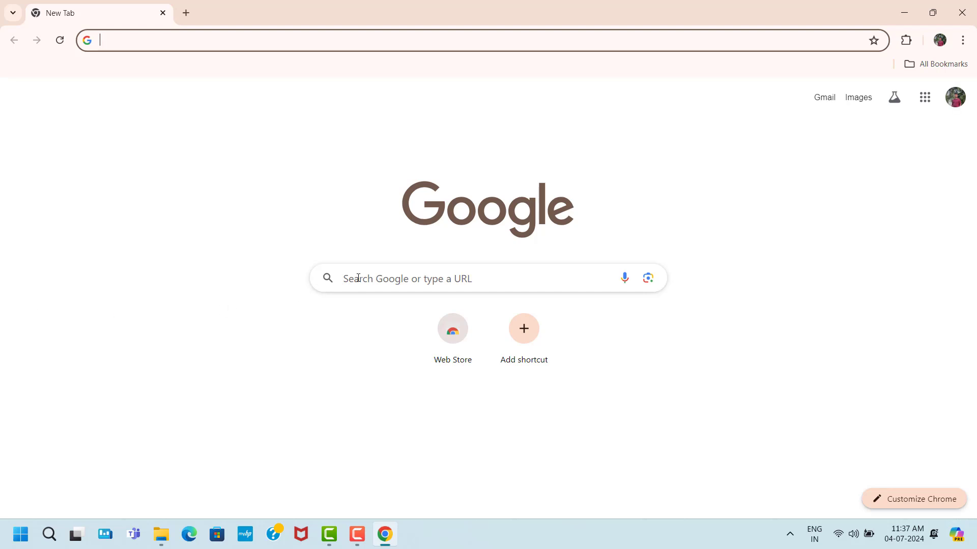
{"action": "left_click", "coordinate": [358, 277]}
{"action": "type", "text": "directx setup"}
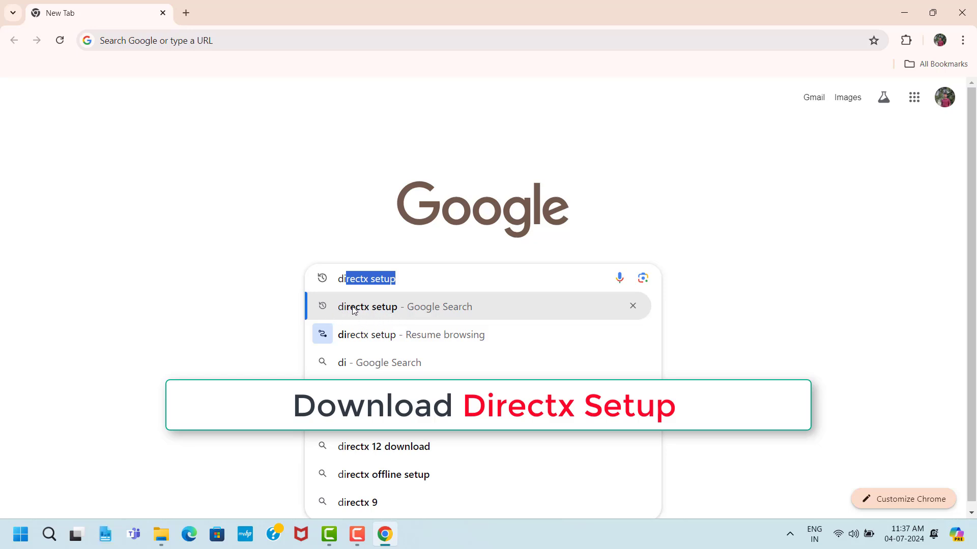
{"action": "left_click", "coordinate": [386, 307]}
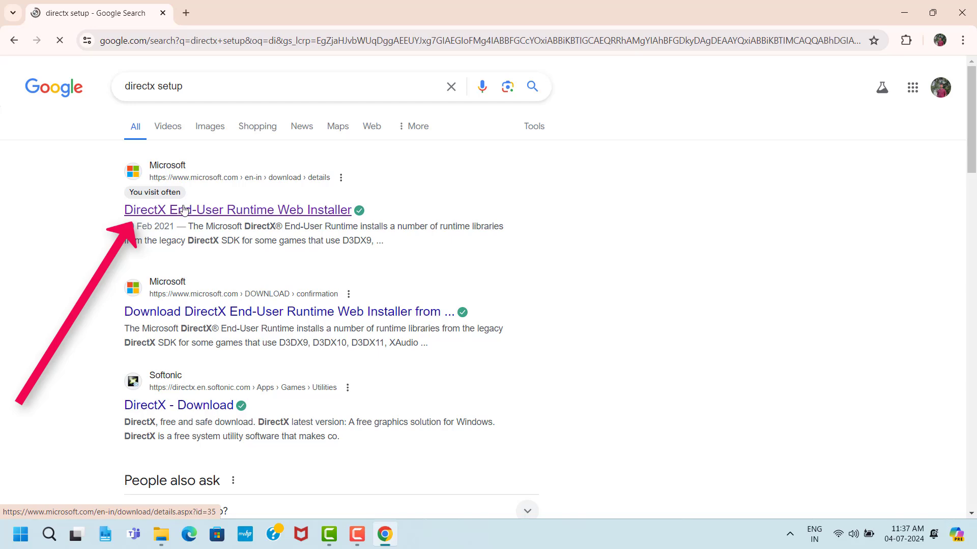
{"action": "left_click", "coordinate": [294, 212]}
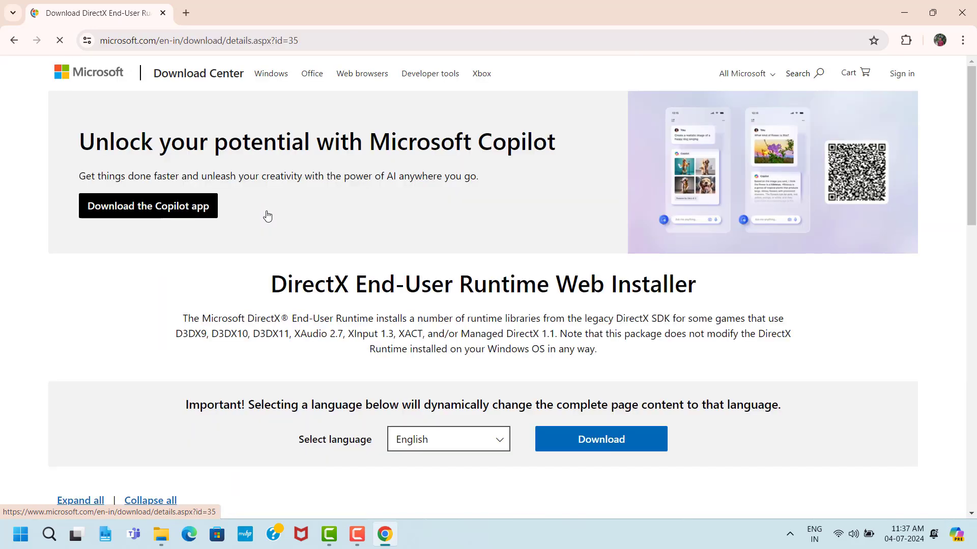
Download the English DirectX web installer, dxwebsetup.exe, and open the downloaded file.
{"action": "scroll", "coordinate": [590, 243], "scroll_direction": "down", "scroll_amount": 3}
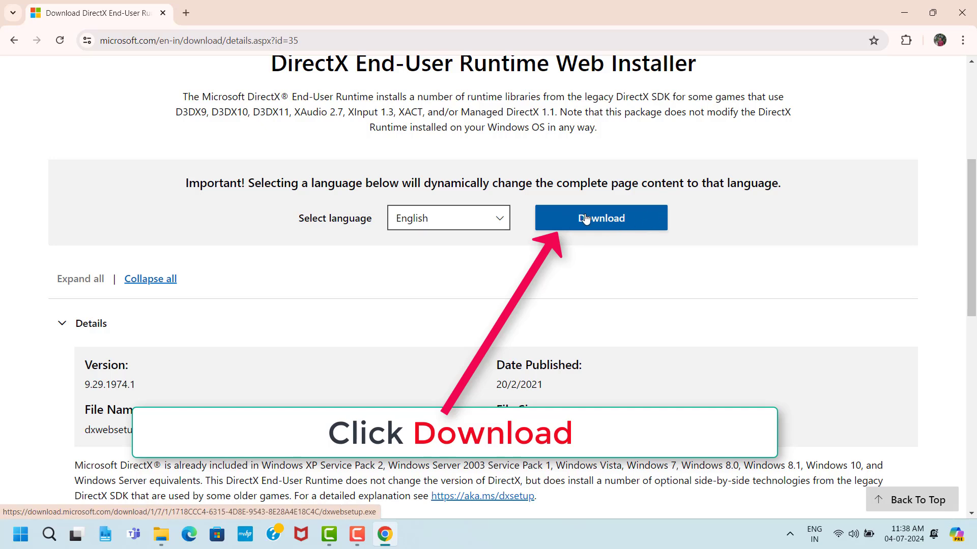
{"action": "left_click", "coordinate": [579, 220]}
{"action": "left_click", "coordinate": [651, 222]}
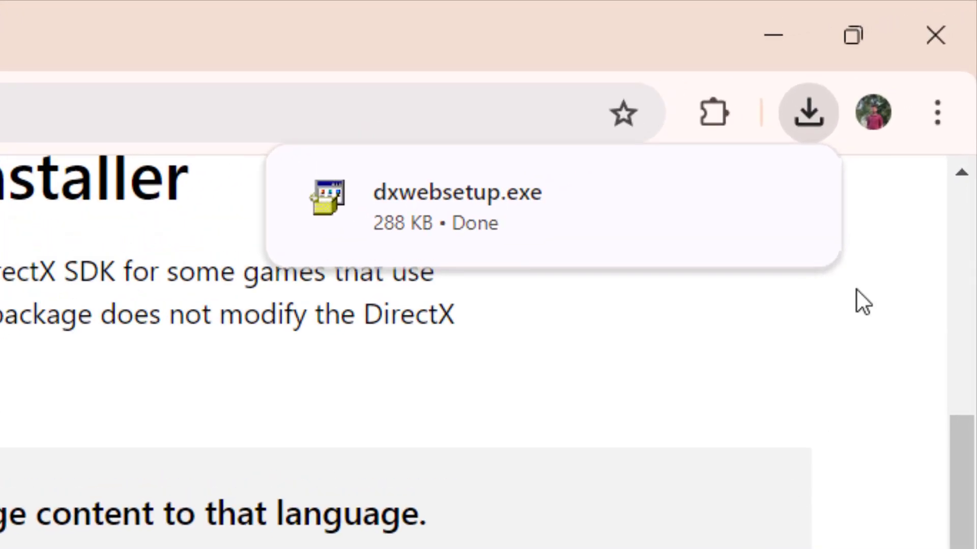
{"action": "mouse_move", "coordinate": [790, 199]}
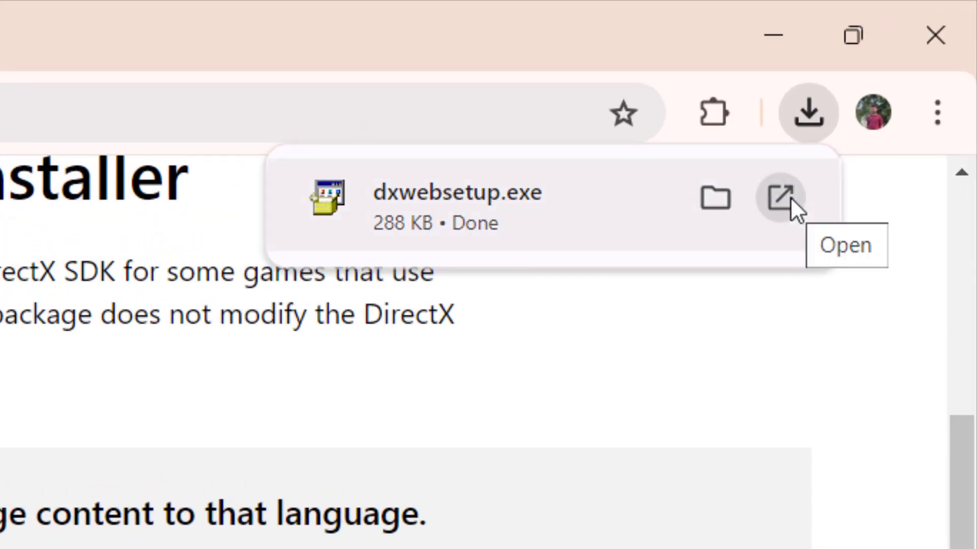
{"action": "left_click", "coordinate": [789, 197]}
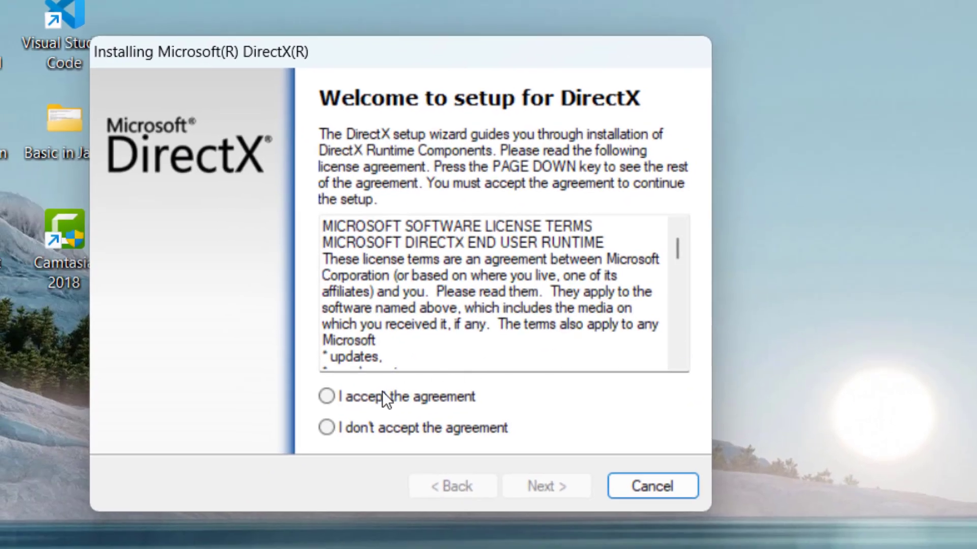
Accept the DirectX license agreement, run through the setup wizard and finish it.
{"action": "left_click", "coordinate": [326, 396]}
{"action": "left_click", "coordinate": [523, 486]}
{"action": "left_click", "coordinate": [524, 486]}
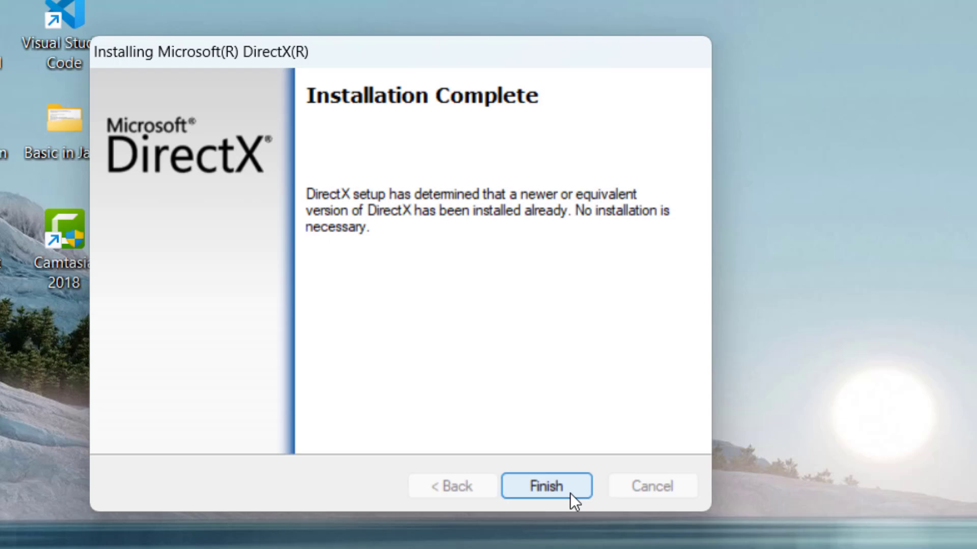
{"action": "left_click", "coordinate": [571, 493]}
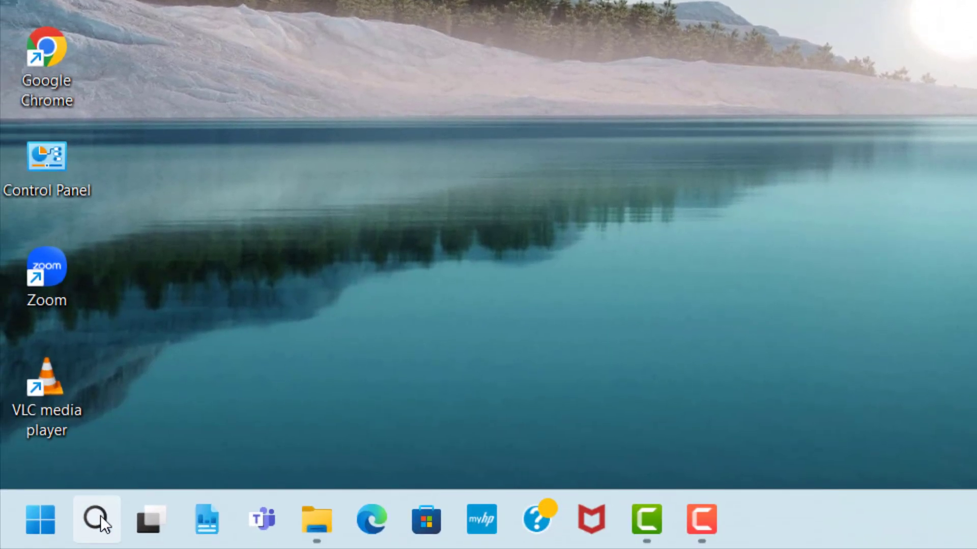
Search Windows for Device Manager, open it, and select the Intel(R) Iris(R) Xe Graphics adapter under Display adapters.
{"action": "left_click", "coordinate": [100, 515]}
{"action": "type", "text": "dev"}
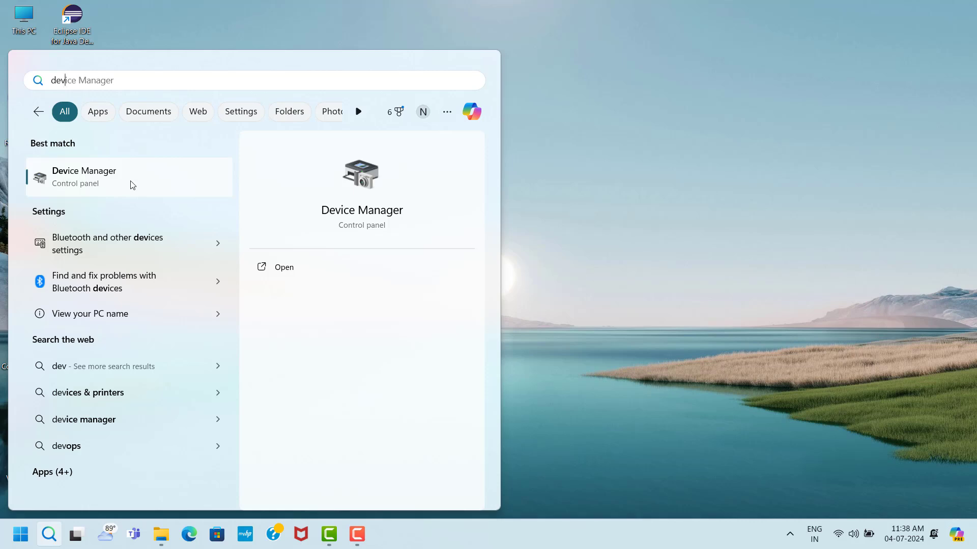
{"action": "left_click", "coordinate": [110, 182]}
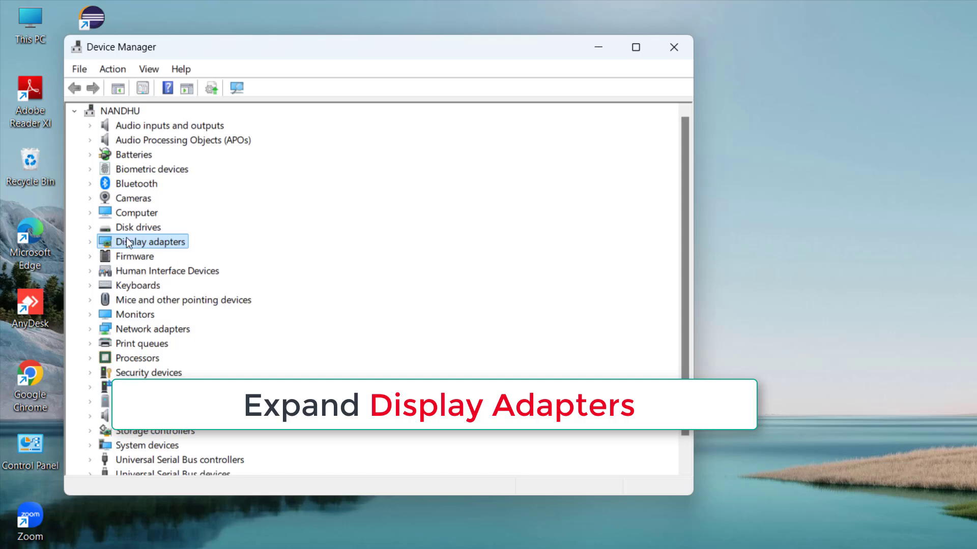
{"action": "left_click", "coordinate": [91, 241]}
{"action": "left_click", "coordinate": [223, 261]}
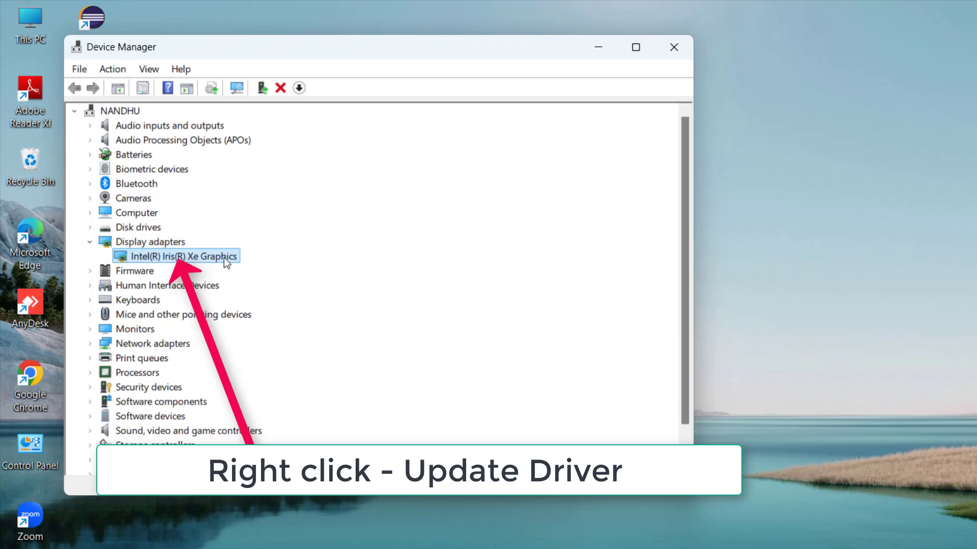
Update the Intel(R) Iris(R) Xe Graphics driver by browsing the computer and installing the matching model from the list of available drivers.
{"action": "right_click", "coordinate": [210, 257]}
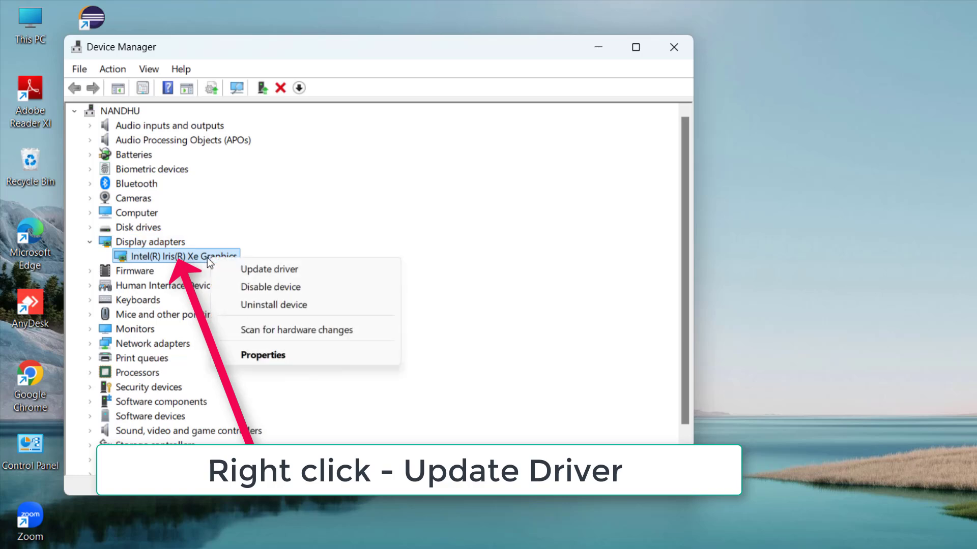
{"action": "left_click", "coordinate": [285, 274]}
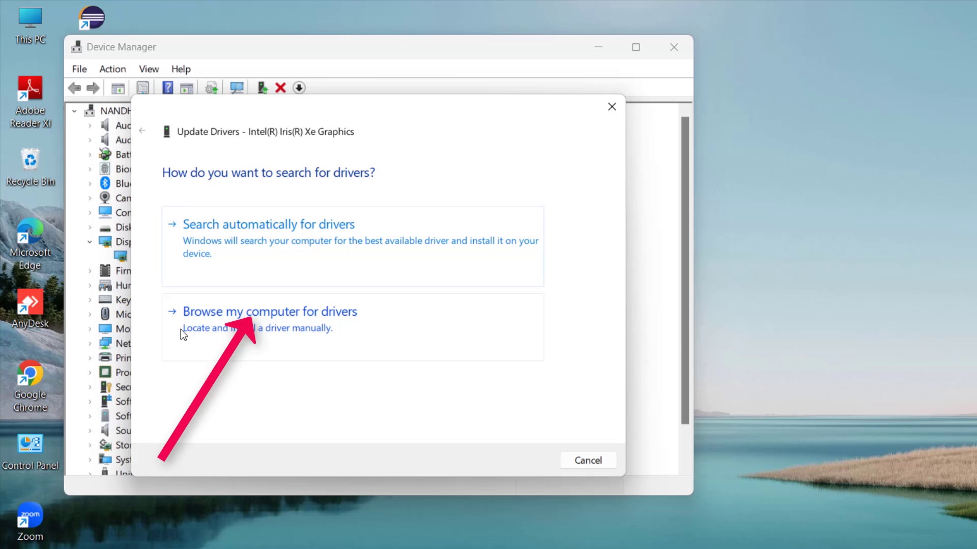
{"action": "left_click", "coordinate": [314, 326]}
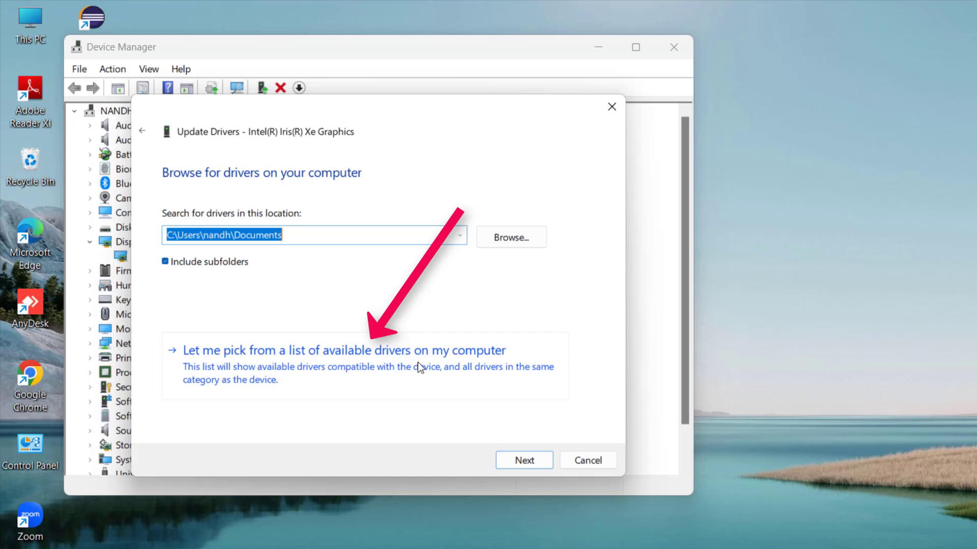
{"action": "left_click", "coordinate": [368, 375]}
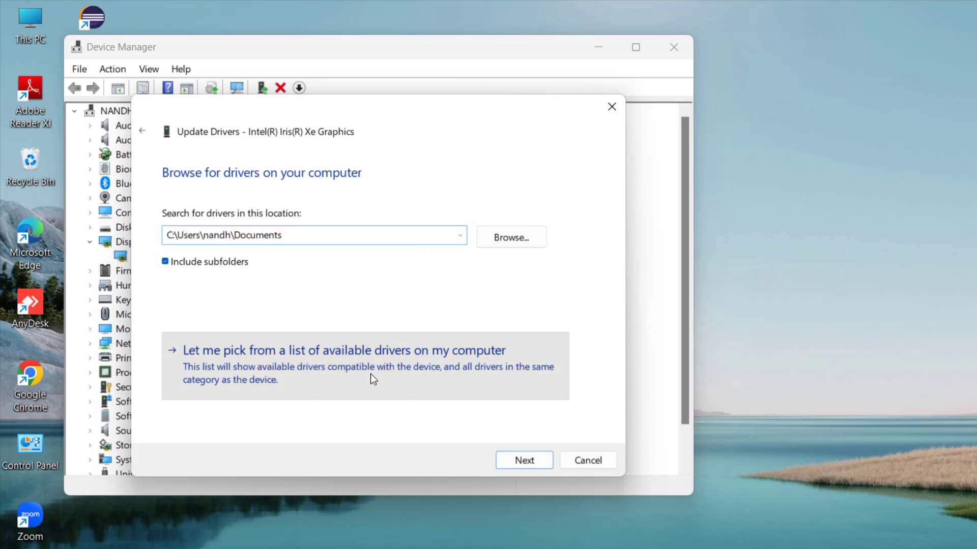
{"action": "left_click", "coordinate": [234, 312]}
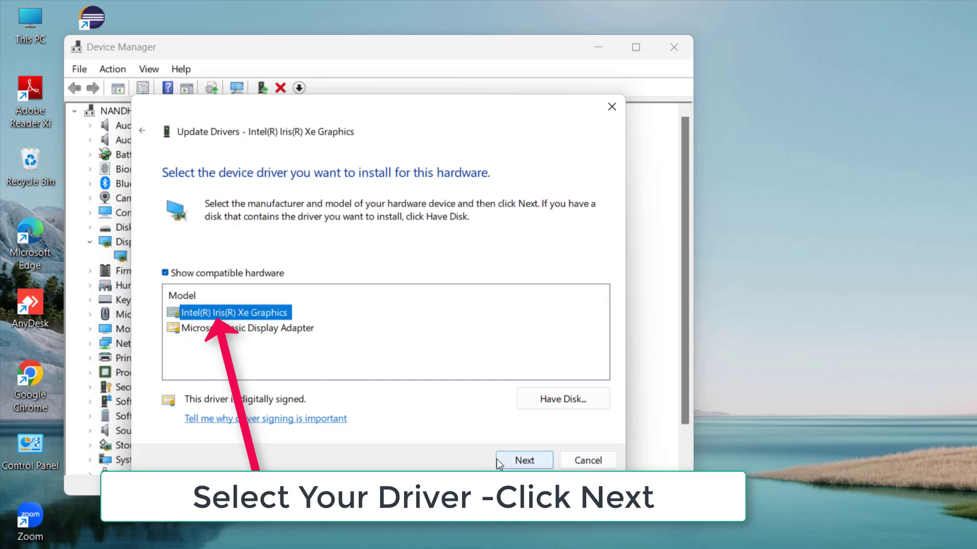
{"action": "left_click", "coordinate": [524, 461]}
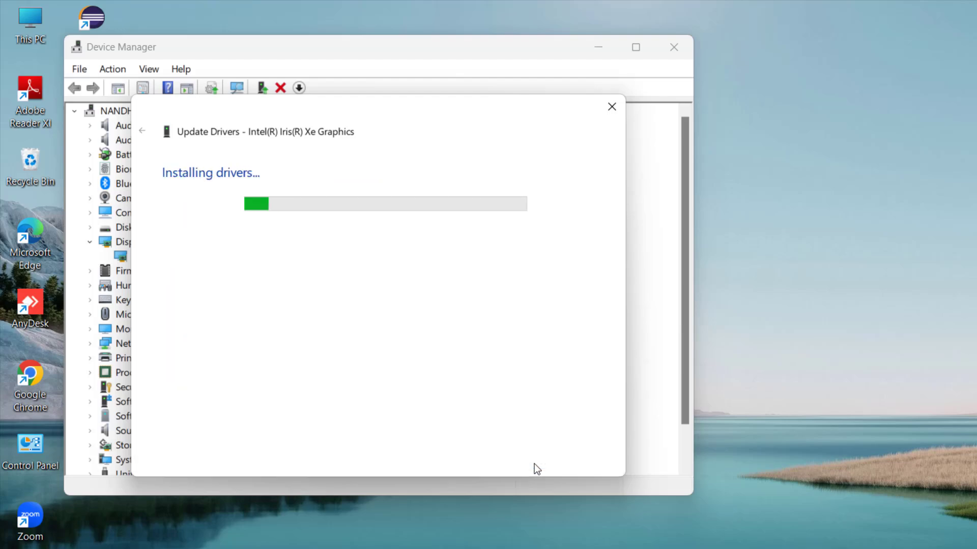